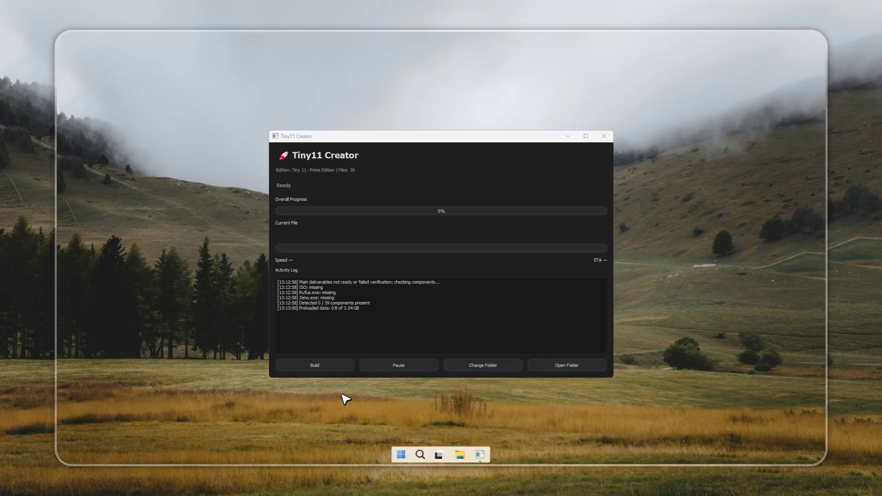
# Build the Tiny 11 Prime Edition package and select the 'Build finished successfully' log line.
pyautogui.click(327, 366)
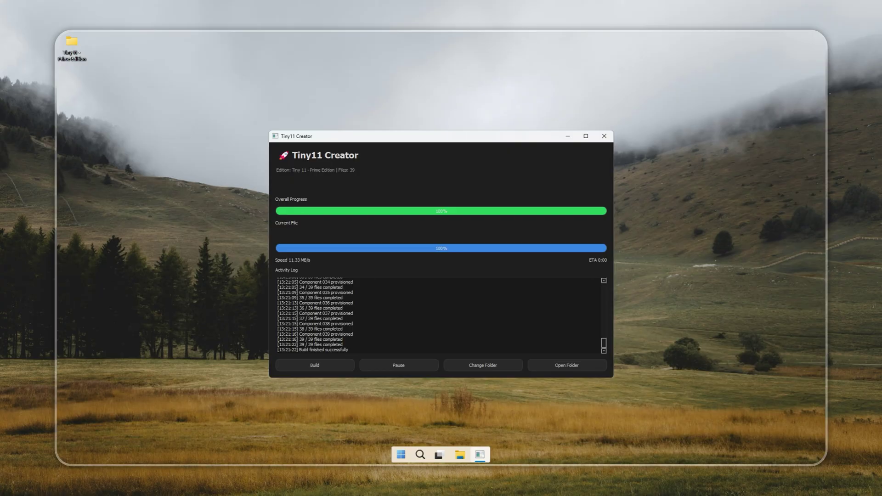
pyautogui.moveTo(351, 350); pyautogui.dragTo(281, 353)
# Launch Zeno and choose 'Tiny 11 - Prime Edition by Apidus & HT.iso' from the Desktop folder.
pyautogui.click(347, 355)
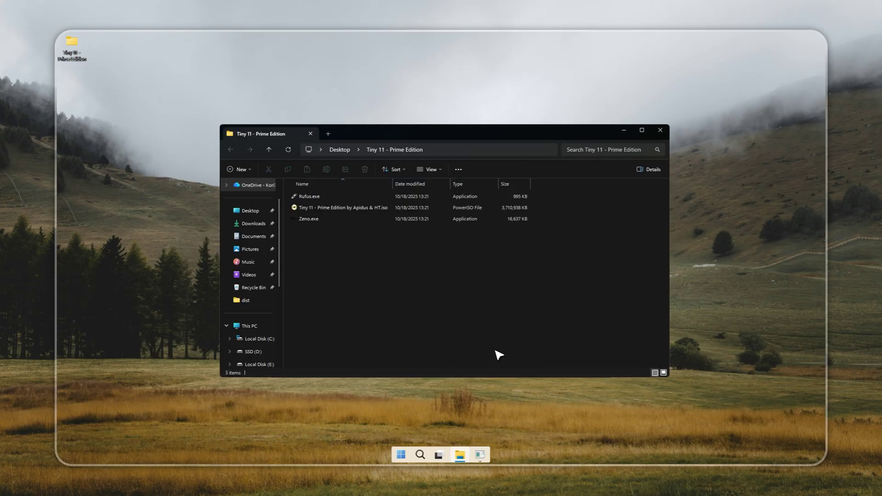
pyautogui.doubleClick(326, 221)
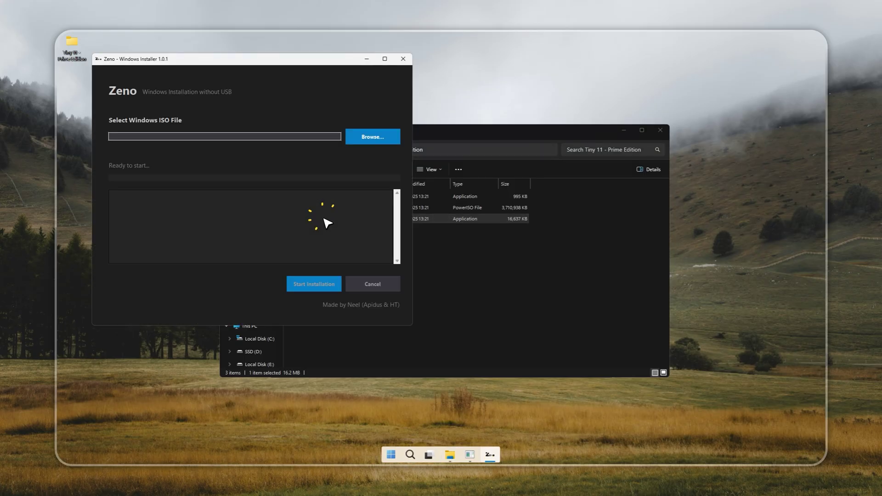
pyautogui.click(363, 138)
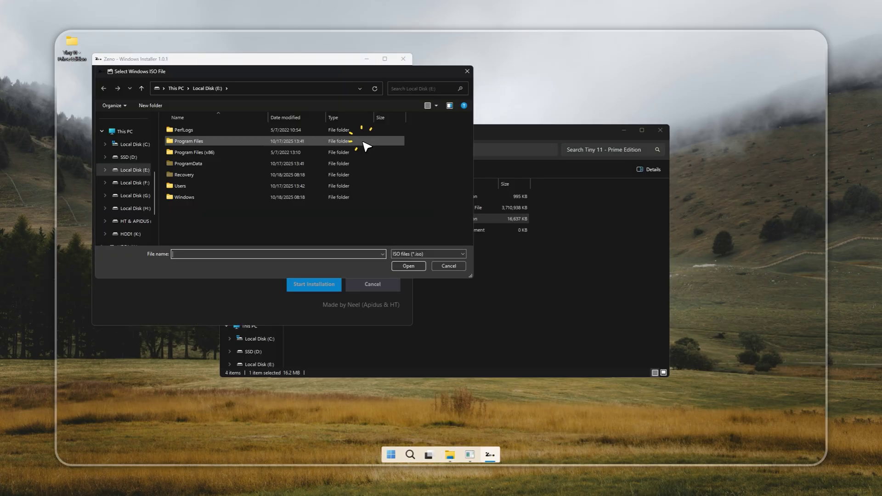
pyautogui.scroll(5, 134, 166)
pyautogui.click(138, 145)
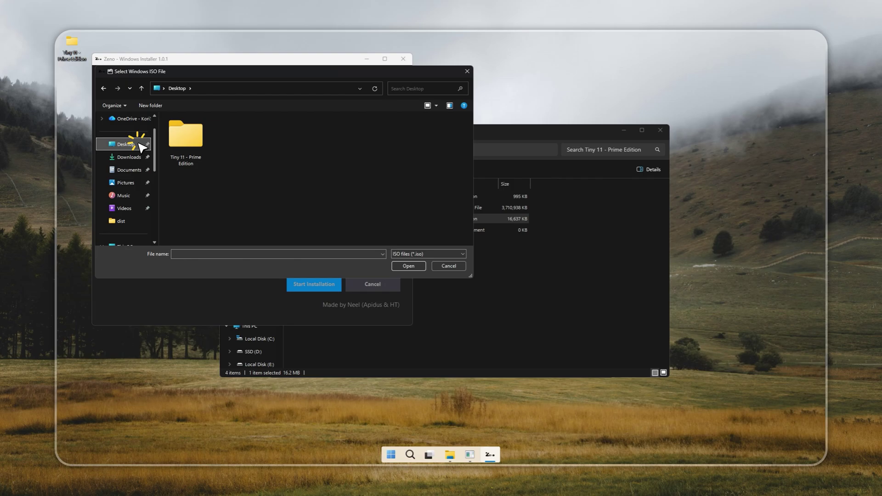
pyautogui.doubleClick(185, 136)
pyautogui.click(214, 130)
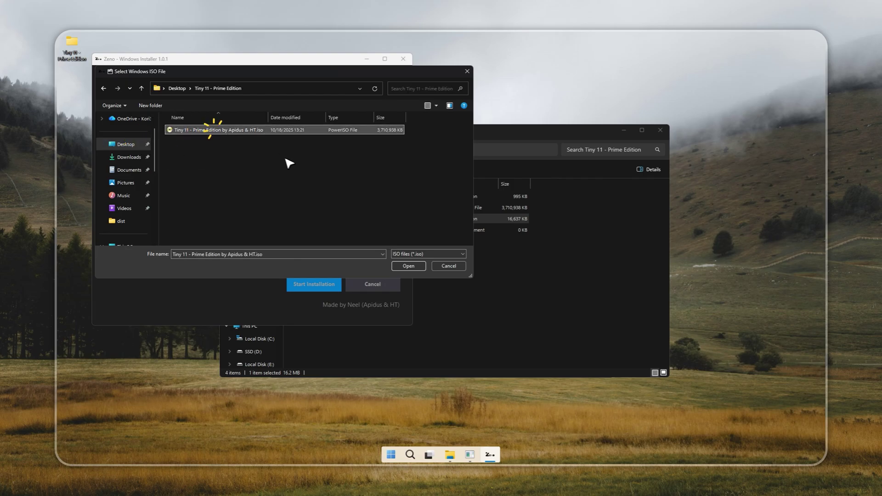
pyautogui.click(398, 266)
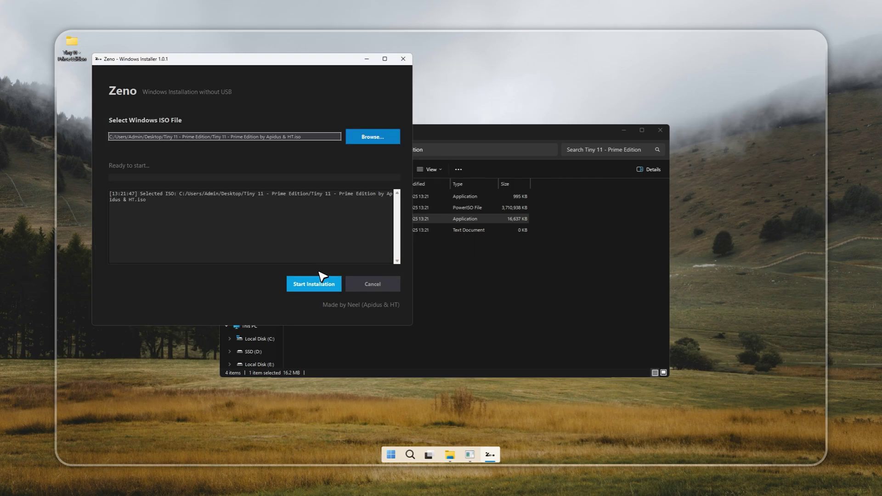
# Start the installation and browse to This PC to pick a target drive.
pyautogui.click(324, 287)
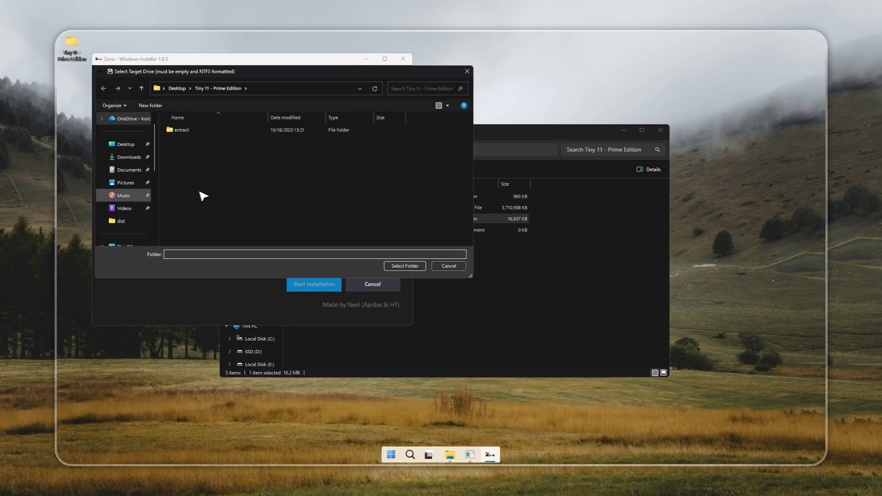
pyautogui.scroll(-3, 134, 196)
pyautogui.click(131, 170)
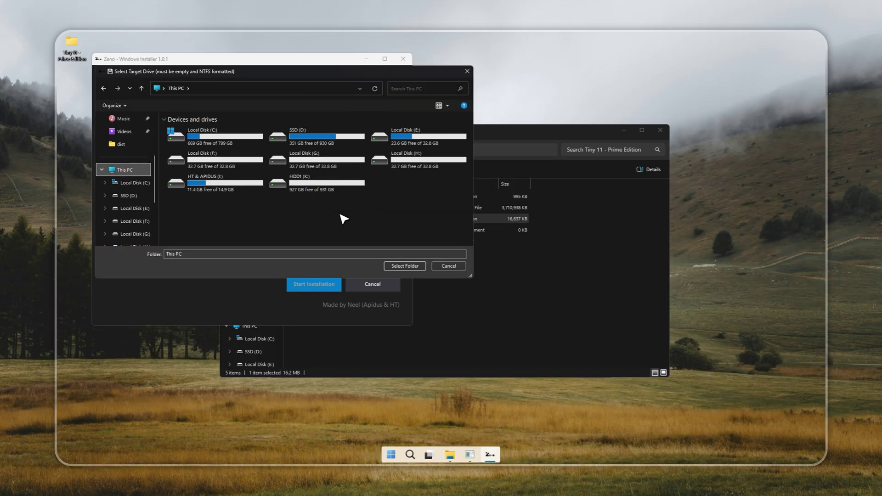
# Quick-format Local Disk (E:) as NTFS and select it as the installation target.
pyautogui.click(395, 136)
pyautogui.rightClick(394, 136)
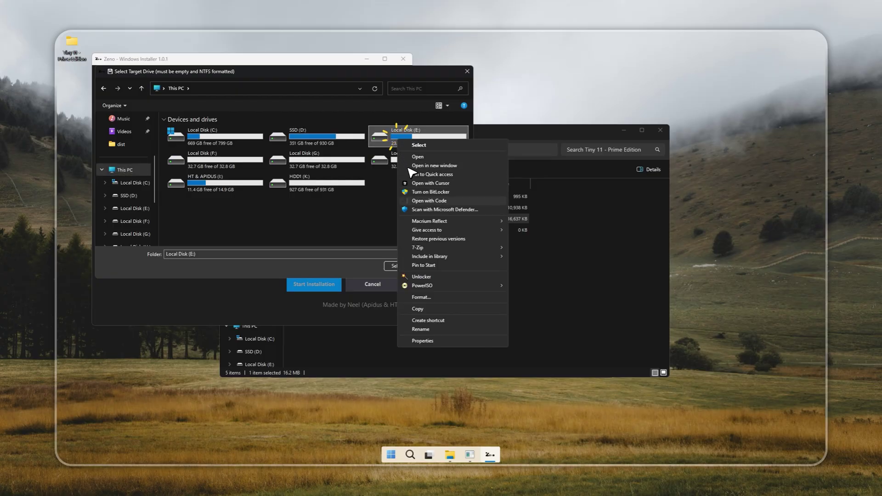
pyautogui.click(419, 297)
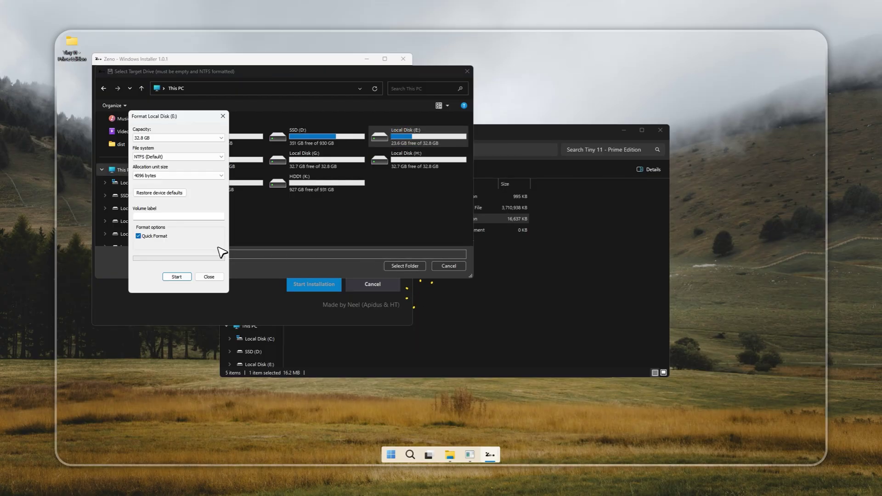
pyautogui.click(176, 277)
pyautogui.click(460, 243)
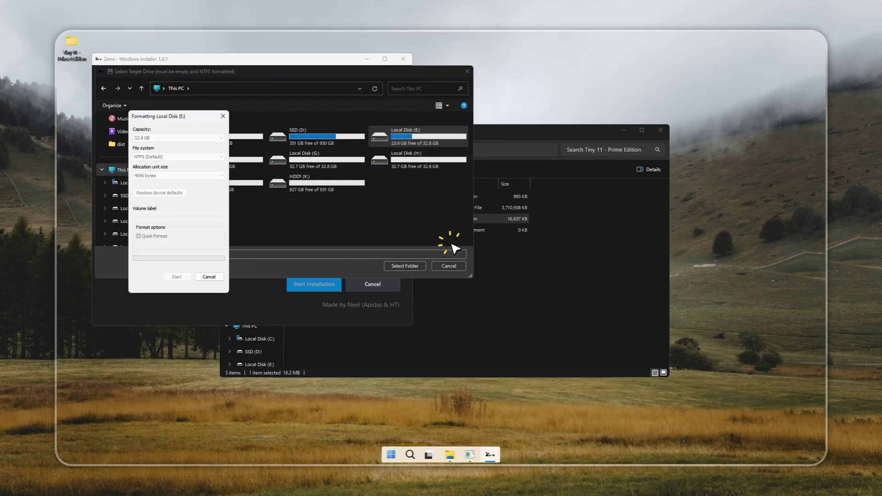
pyautogui.click(488, 240)
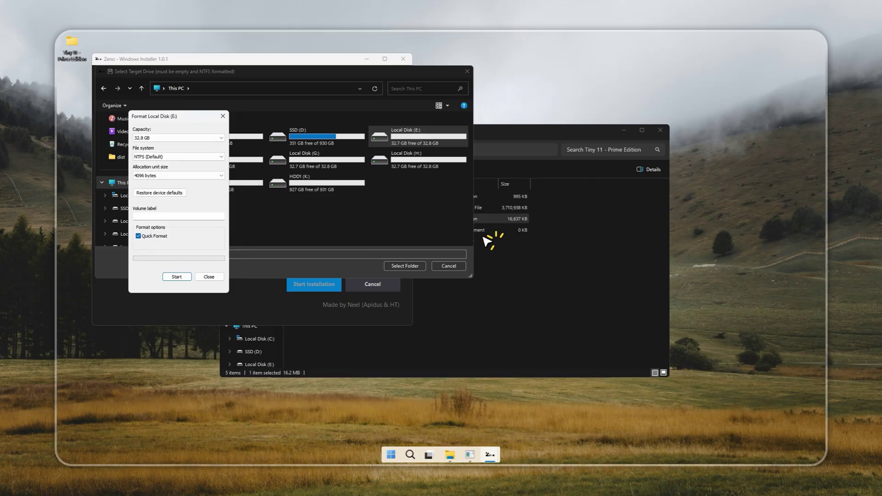
pyautogui.click(209, 277)
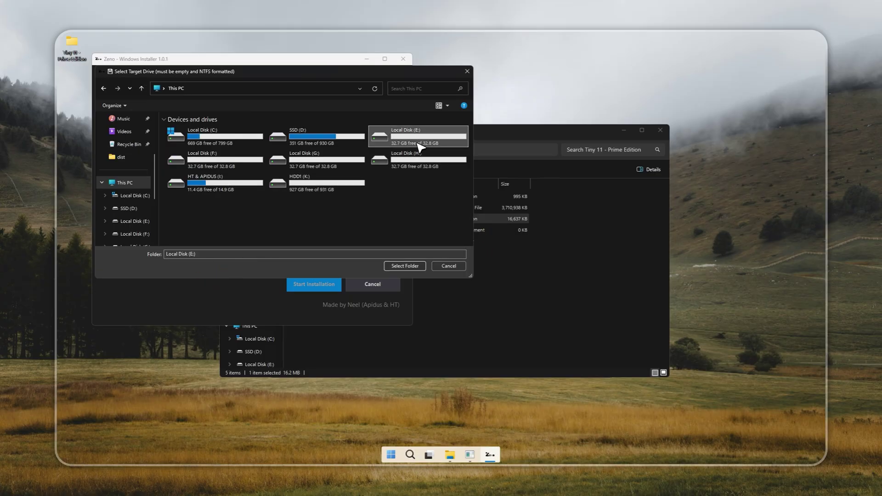
pyautogui.click(398, 266)
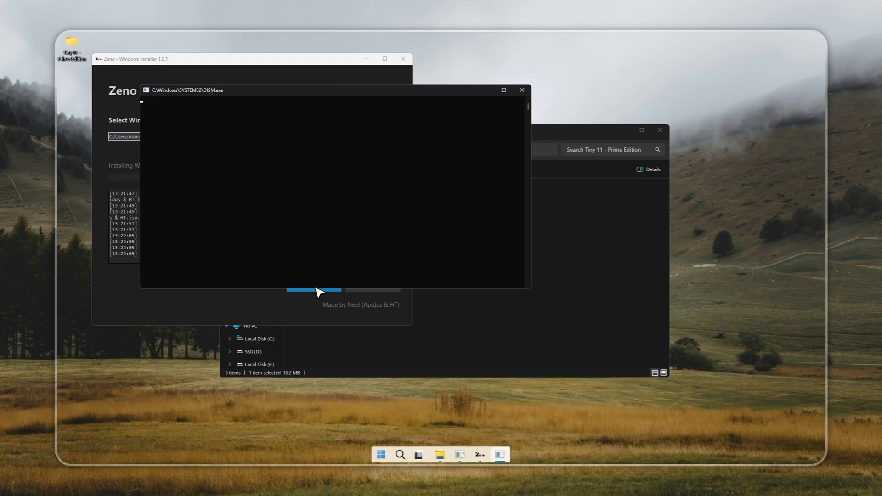
# Wait for the DISM image apply onto E: to finish and confirm the success message.
pyautogui.click(316, 295)
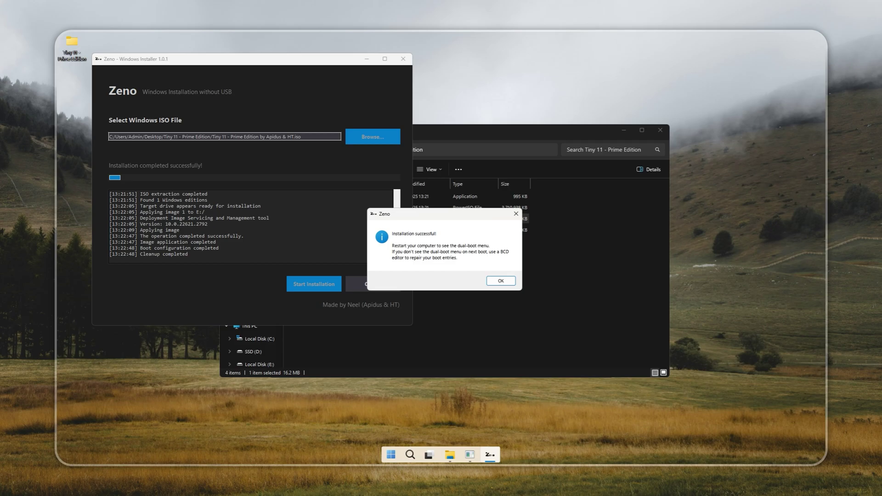
pyautogui.click(501, 281)
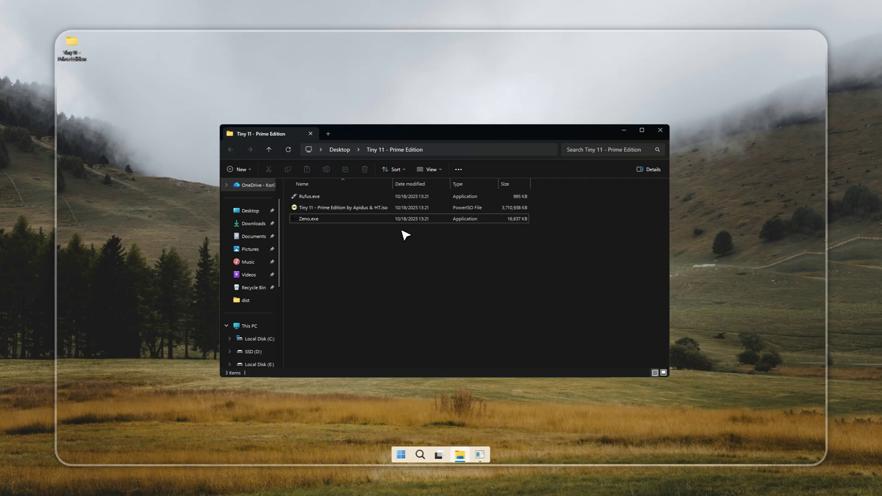
# In Rufus, write the Tiny 11 ISO to the 16GB USB drive, accepting data erasure.
pyautogui.doubleClick(334, 198)
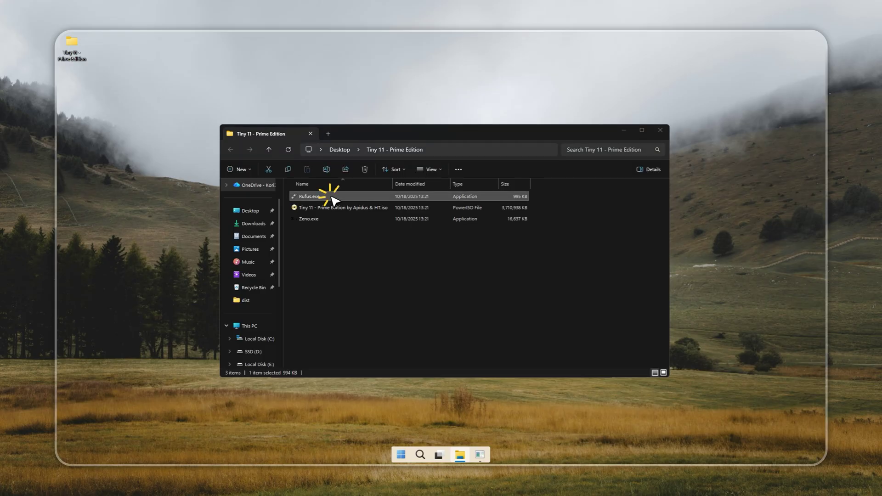
pyautogui.click(503, 169)
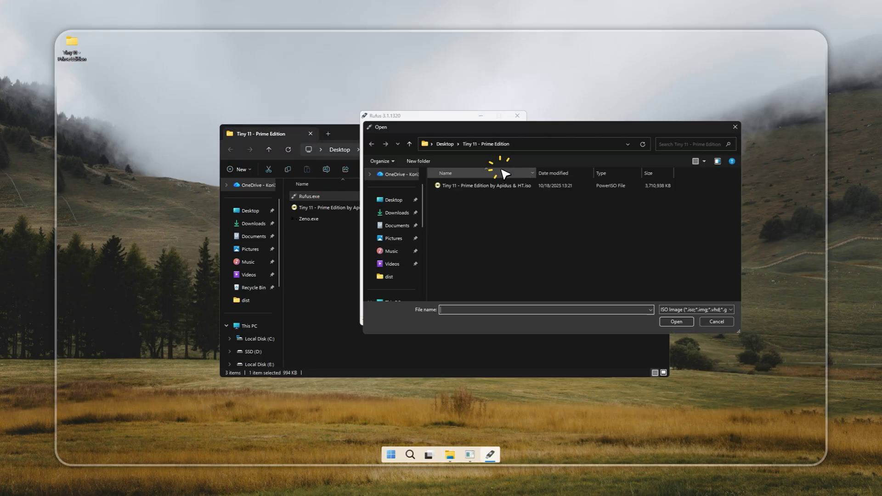
pyautogui.click(494, 186)
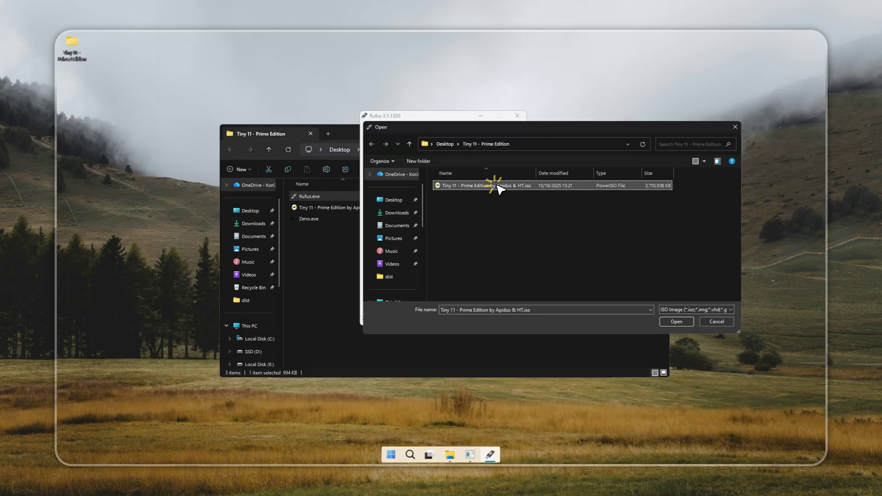
pyautogui.click(673, 321)
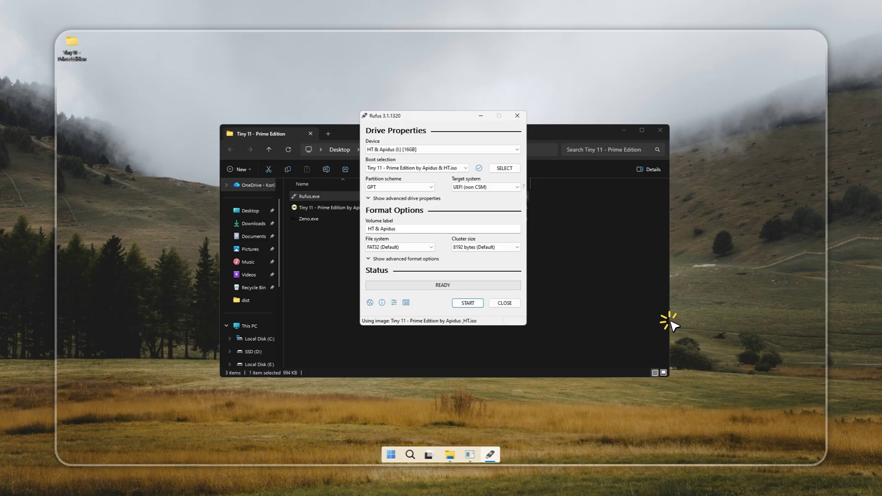
pyautogui.click(467, 303)
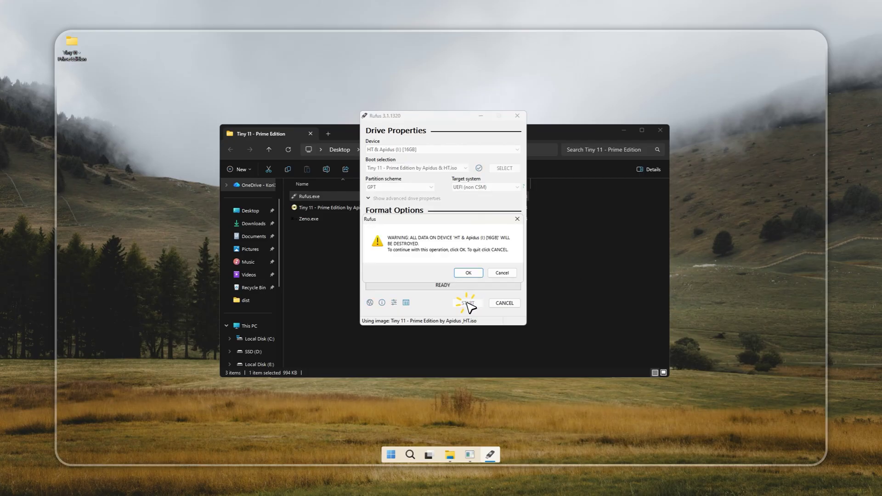
pyautogui.click(467, 274)
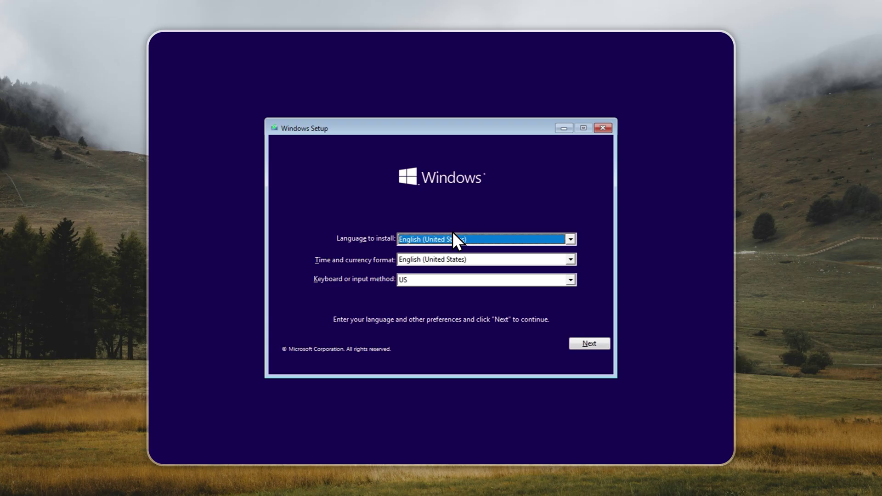
# Keep English settings, begin installing without a product key, and accept the license terms.
pyautogui.click(589, 343)
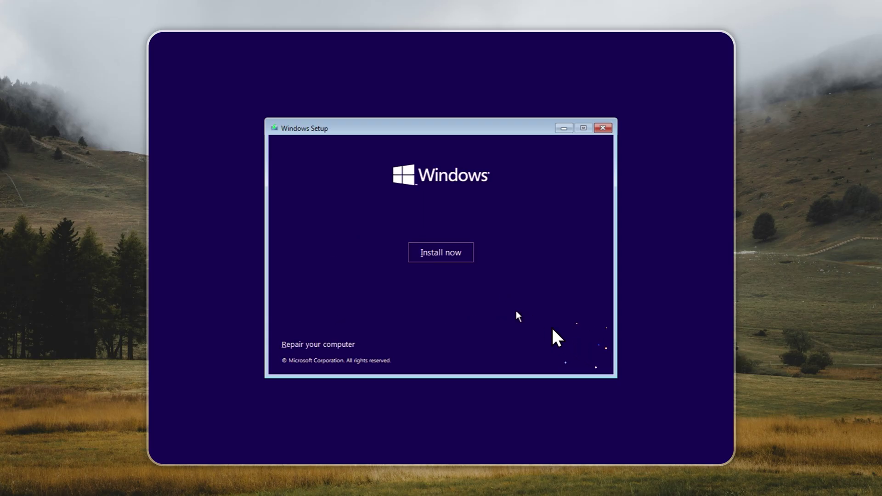
pyautogui.click(445, 253)
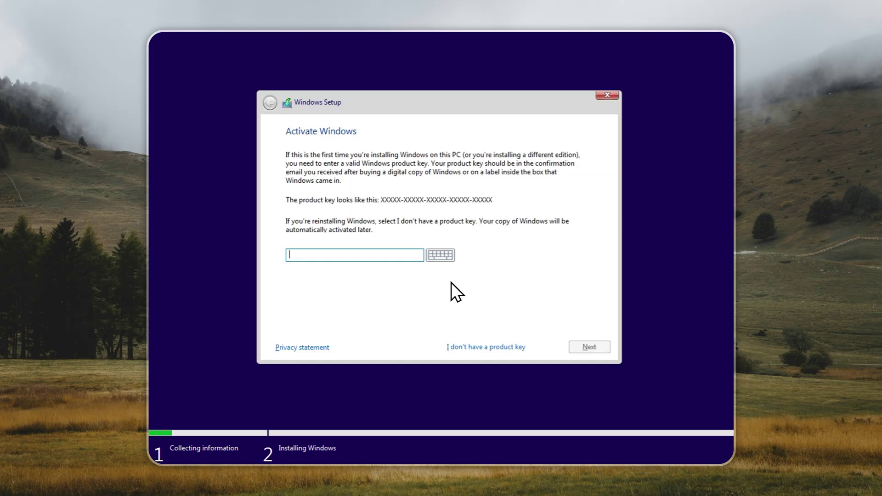
pyautogui.click(473, 345)
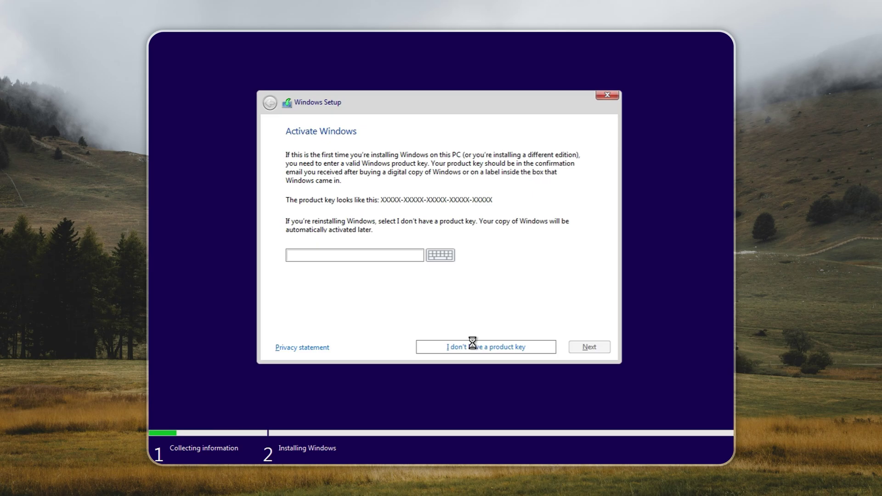
pyautogui.click(346, 320)
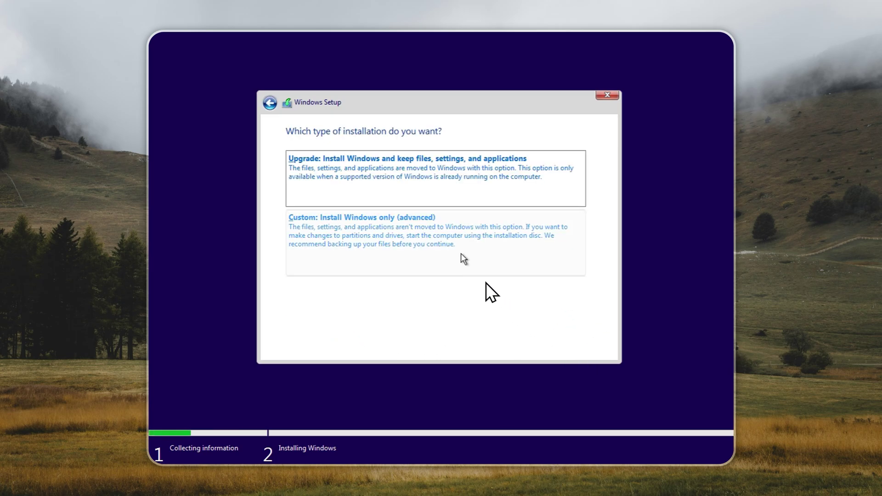
# Choose a Custom install, format Drive 0 Partition 4, and install Windows there.
pyautogui.click(464, 253)
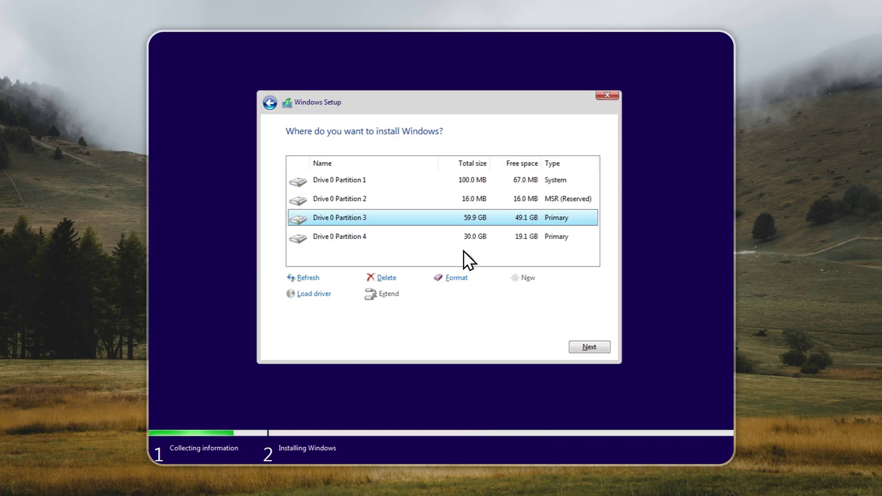
pyautogui.click(478, 238)
pyautogui.click(461, 278)
pyautogui.click(514, 294)
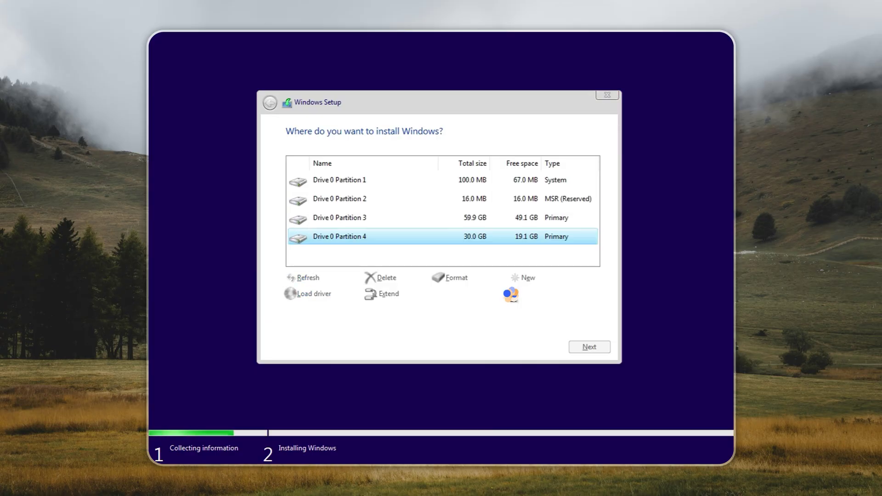
pyautogui.click(590, 347)
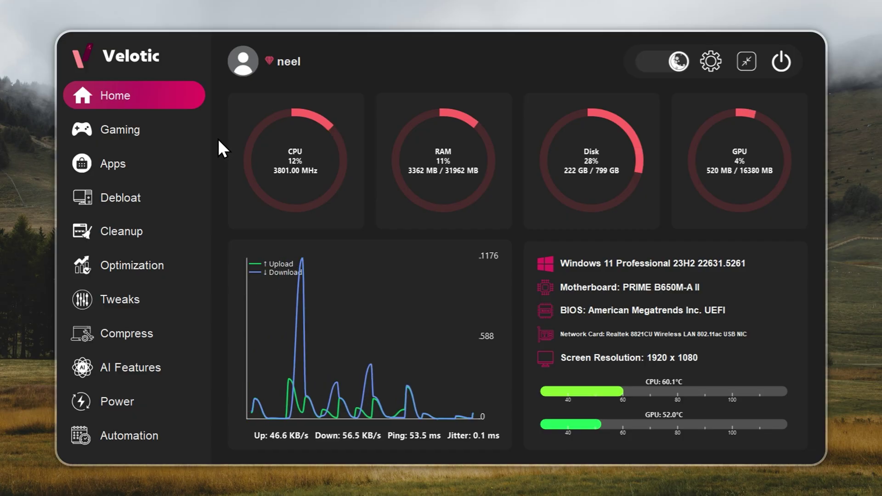
# Browse Velotic's Gaming, Cleanup, Optimization, Tweaks, Debloat, Apps, Power and Compress pages, ending on AI Features.
pyautogui.click(197, 132)
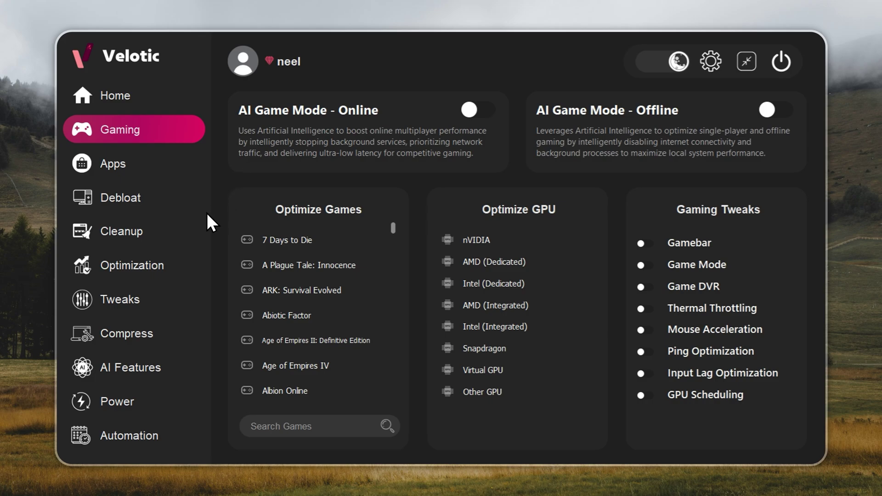
pyautogui.click(169, 239)
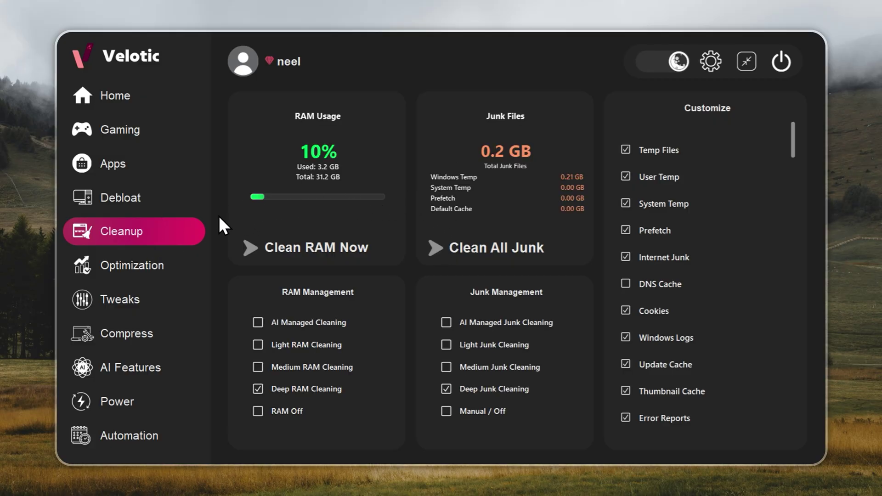
pyautogui.click(192, 265)
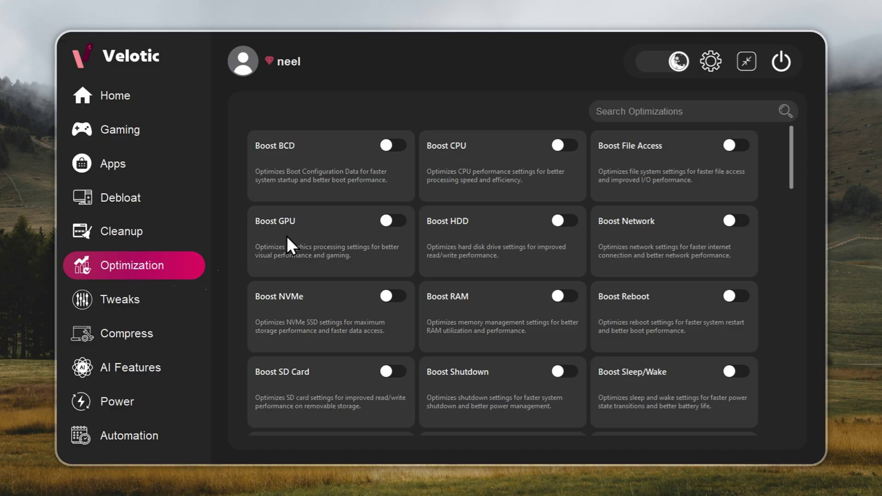
pyautogui.click(191, 300)
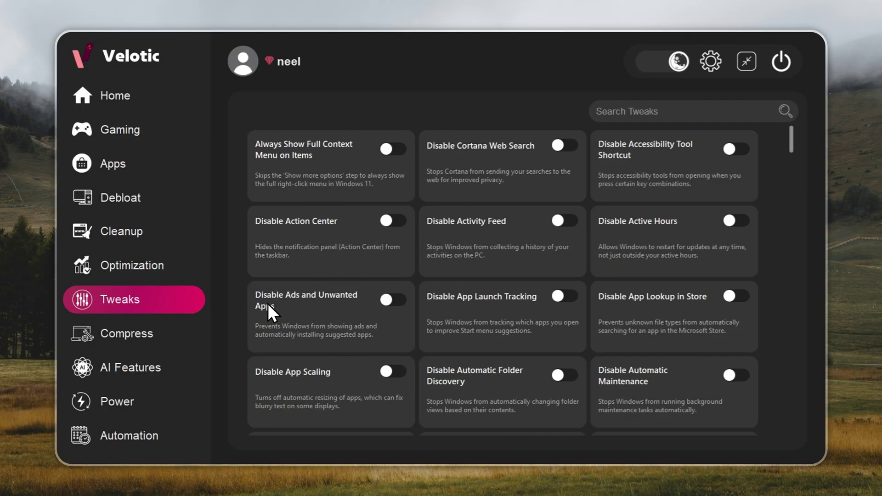
pyautogui.click(141, 203)
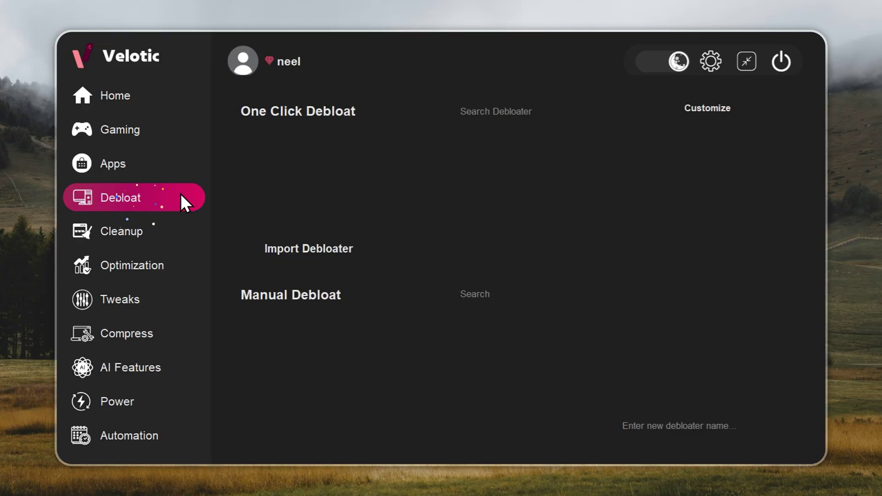
pyautogui.click(186, 166)
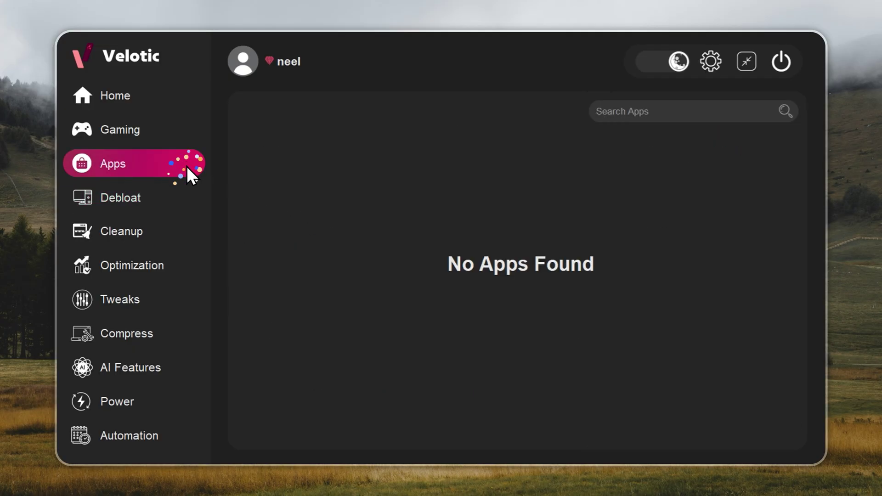
pyautogui.click(192, 398)
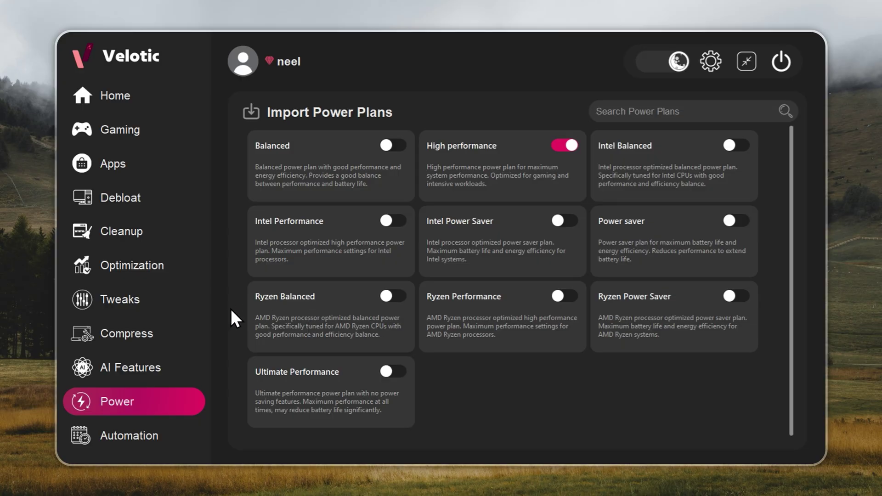
pyautogui.click(193, 329)
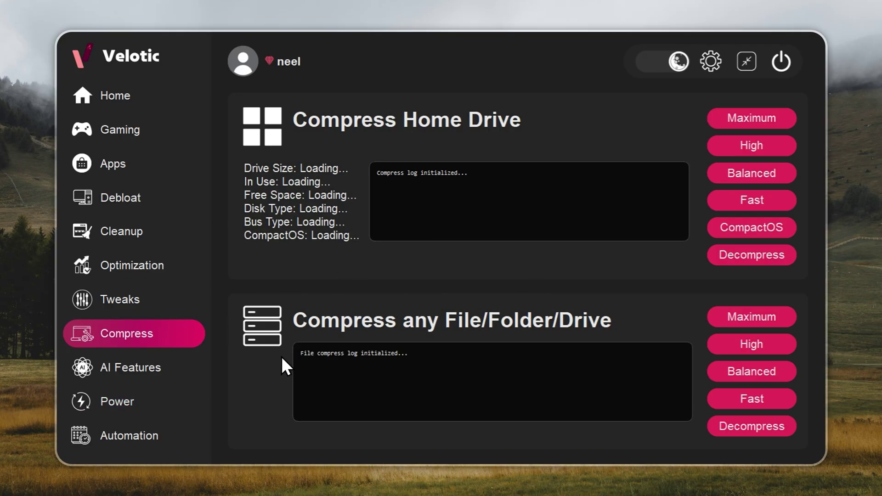
pyautogui.click(189, 367)
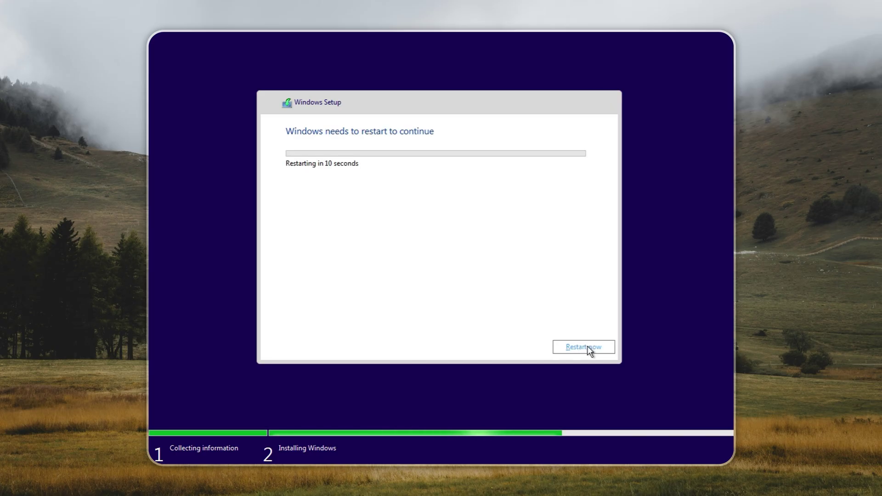
# Choose Restart now on the 'Windows needs to restart to continue' page.
pyautogui.click(587, 346)
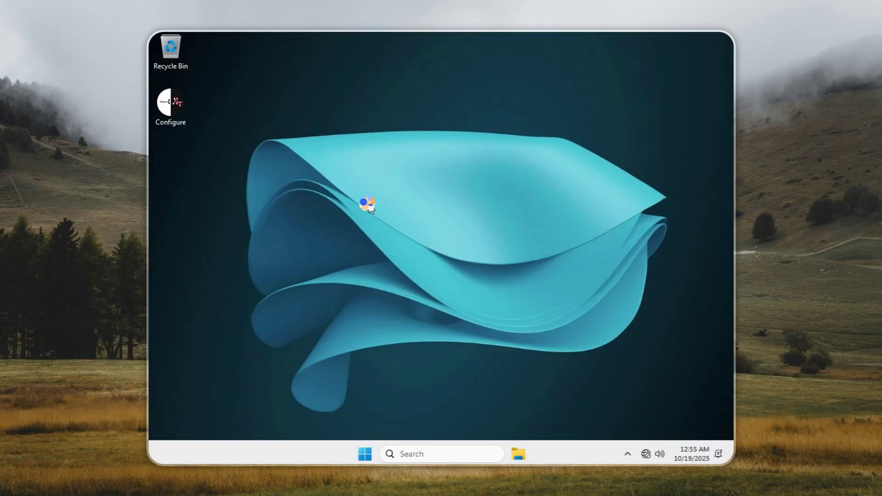
# Launch the Configure toolbox, move its window up, and enable Compression.
pyautogui.doubleClick(180, 113)
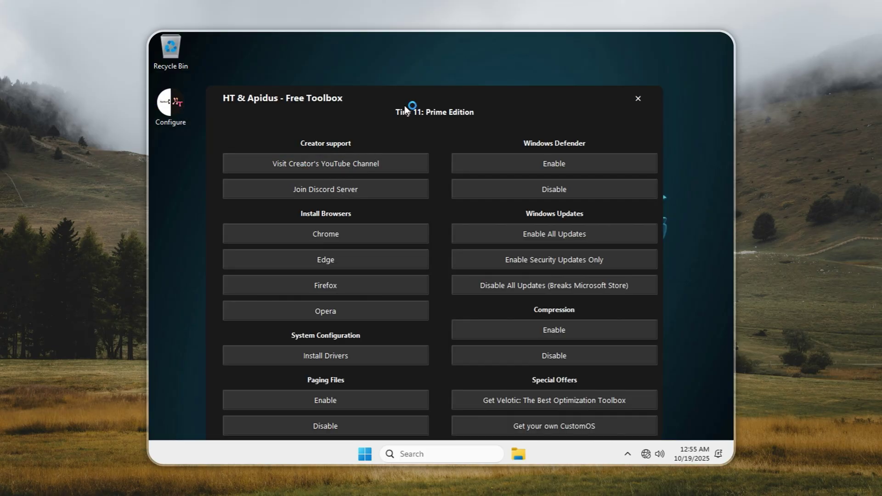
pyautogui.moveTo(404, 106); pyautogui.dragTo(408, 59)
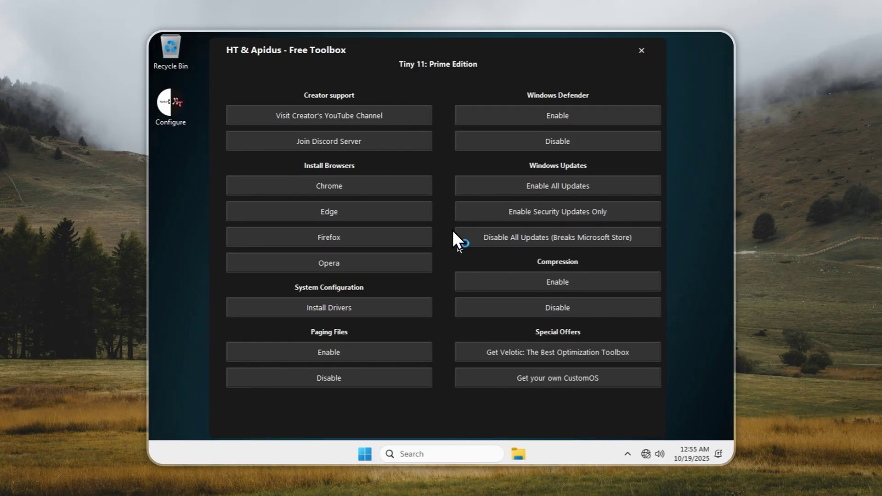
pyautogui.click(578, 284)
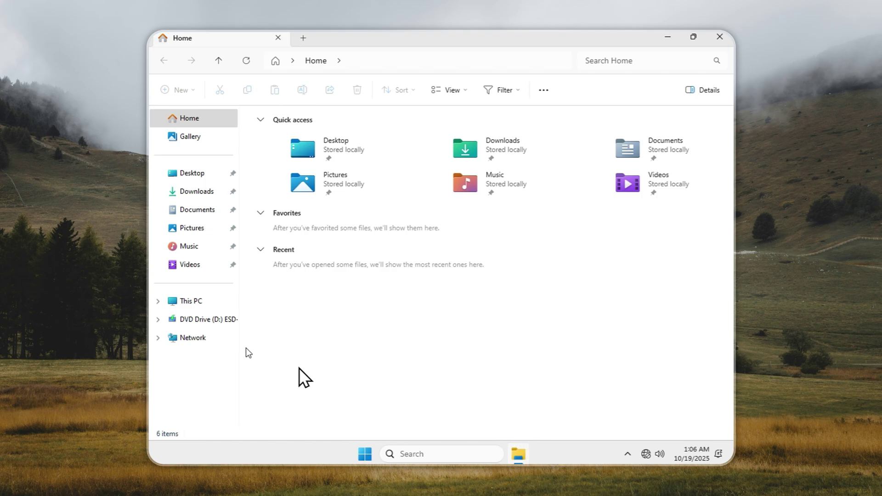
# Open the Properties of Local Disk (C:) from This PC.
pyautogui.click(209, 305)
pyautogui.click(306, 154)
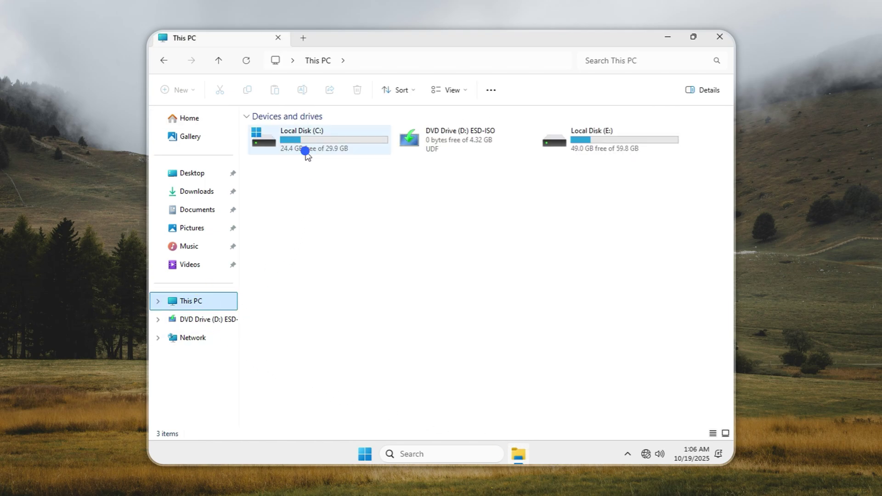
pyautogui.rightClick(305, 152)
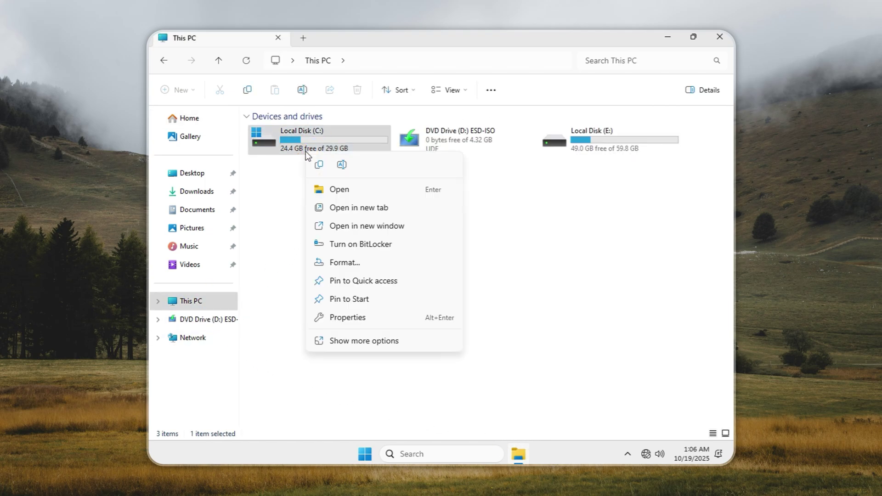
pyautogui.click(338, 316)
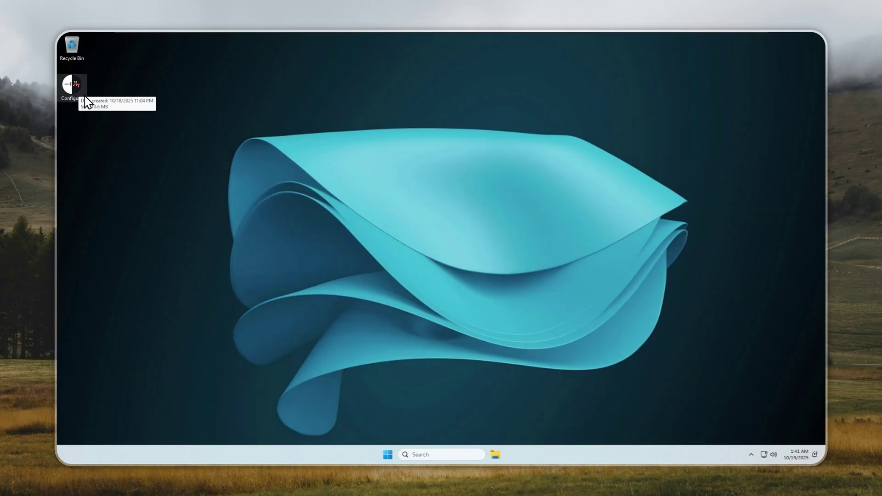
# Launch the Configure toolbox from the desktop and install Google Chrome from Install Browsers.
pyautogui.doubleClick(77, 88)
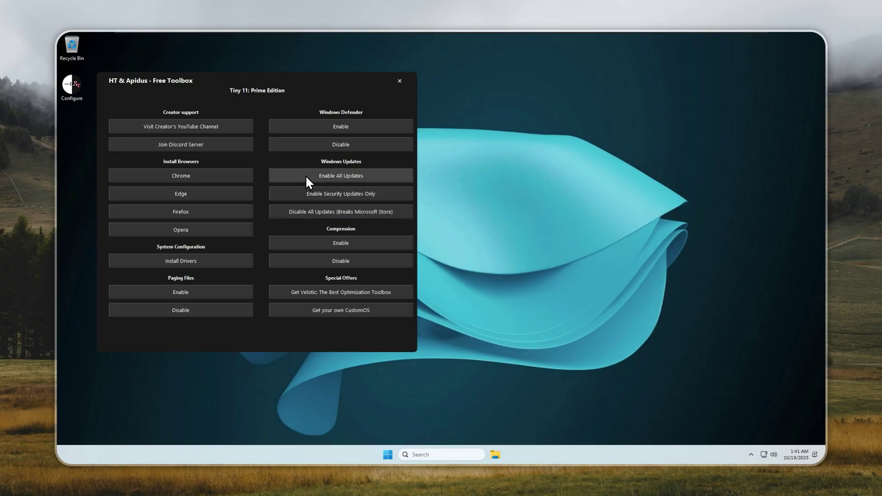
pyautogui.click(197, 173)
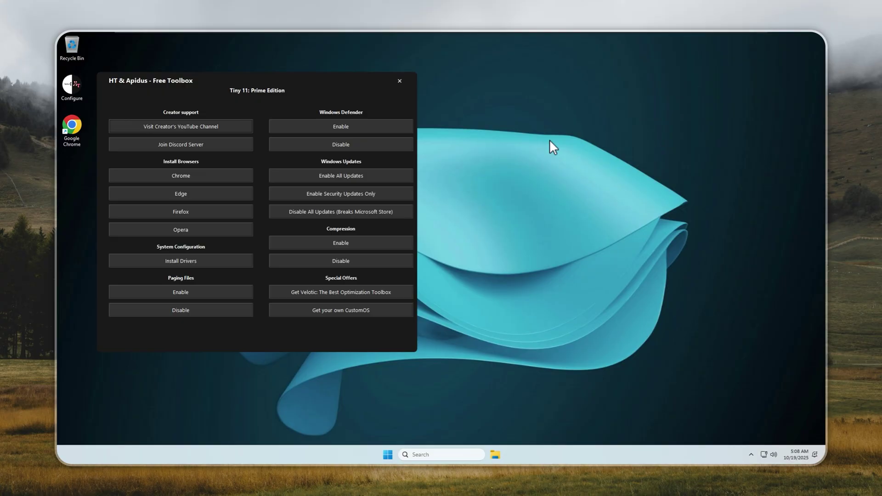
# Browse the HT and Apidus YouTube channel pages, close Chrome, and open the Discord server invite.
pyautogui.click(203, 126)
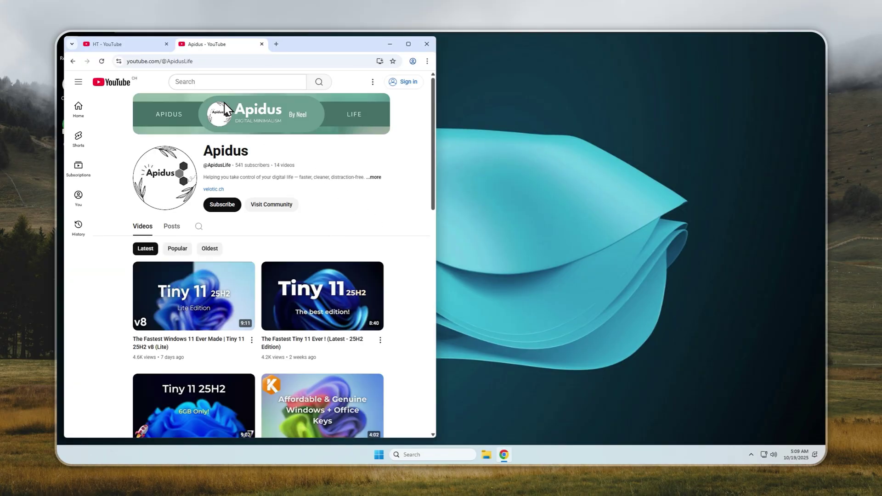
pyautogui.click(139, 48)
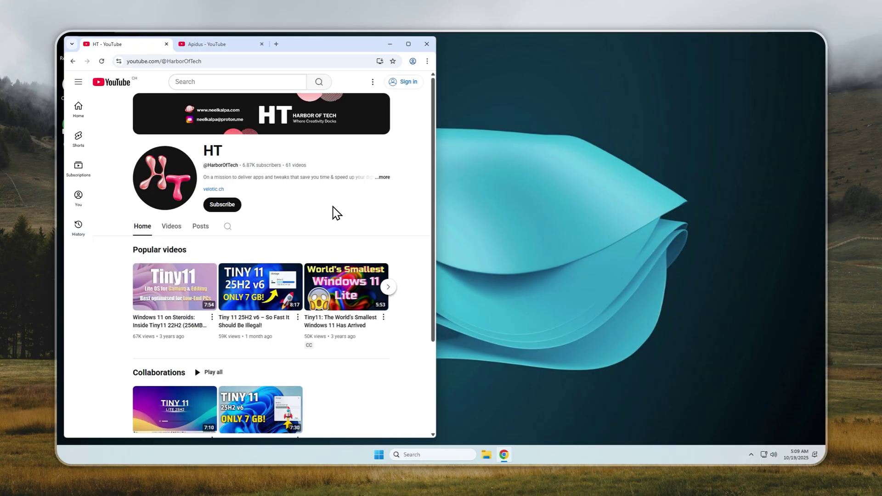
pyautogui.click(211, 46)
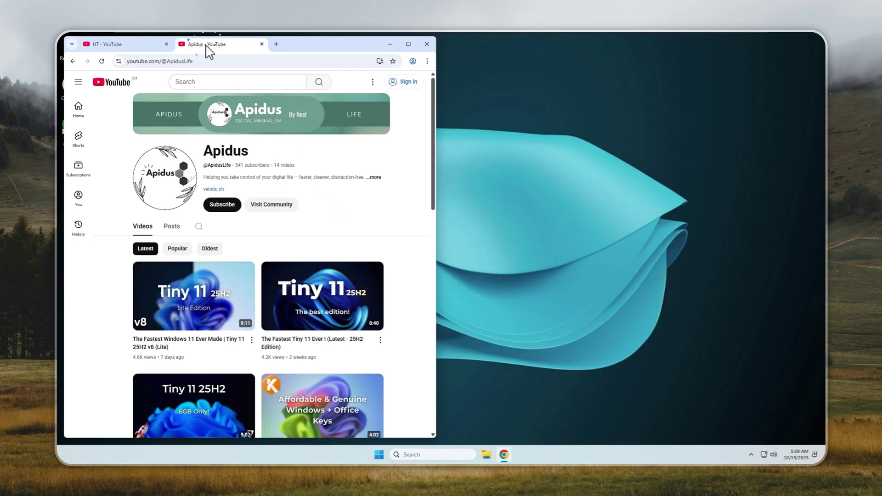
pyautogui.click(427, 44)
pyautogui.click(183, 144)
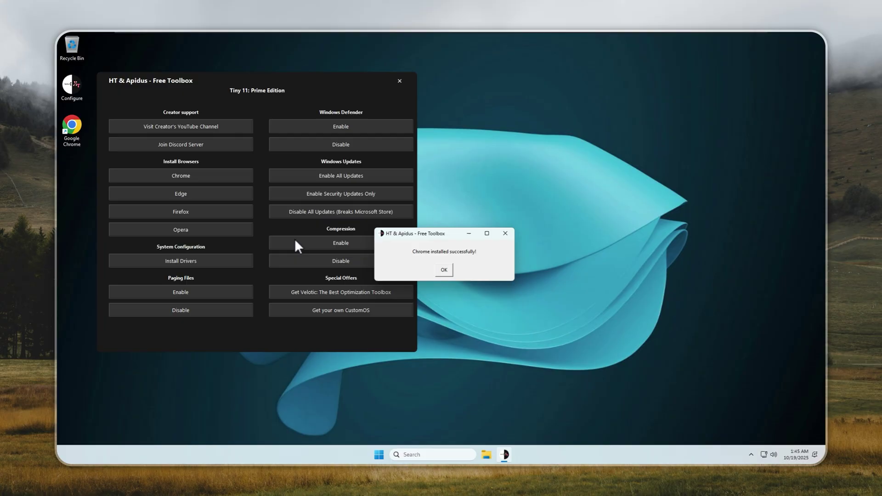
# Dismiss the Chrome notice, enable paging files, and launch the driver installation into Driver Booster.
pyautogui.click(444, 270)
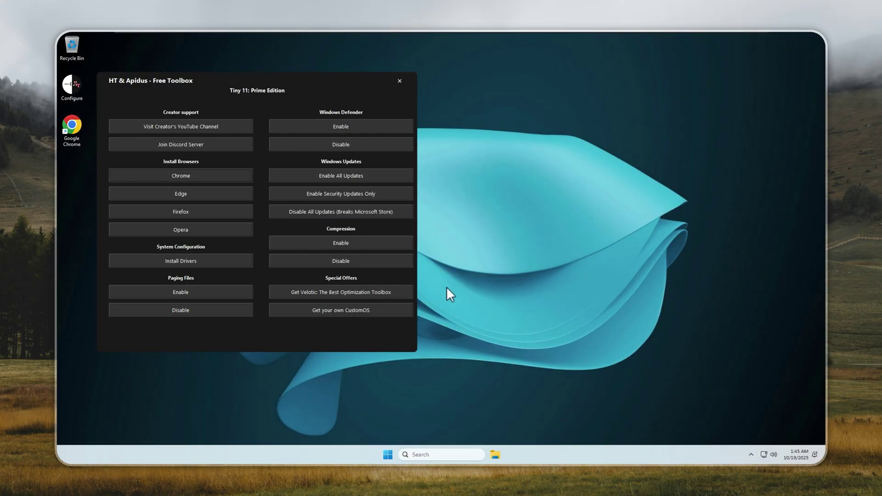
pyautogui.click(179, 293)
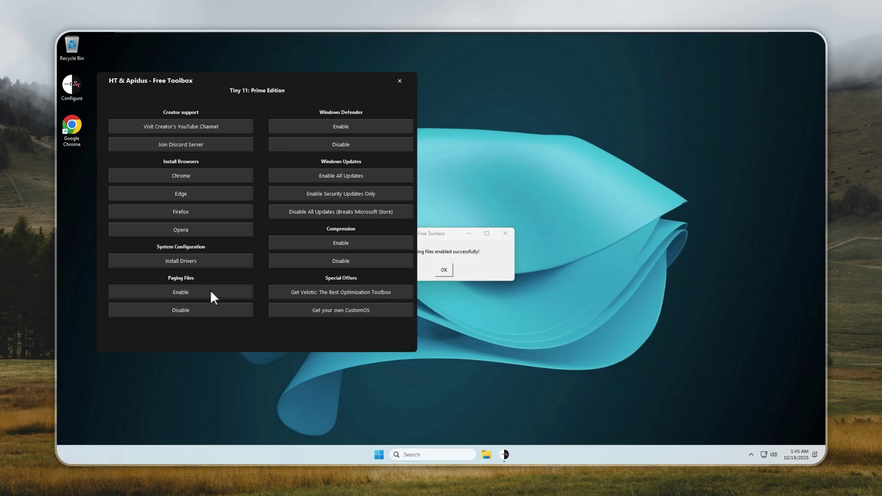
pyautogui.click(442, 260)
pyautogui.click(443, 270)
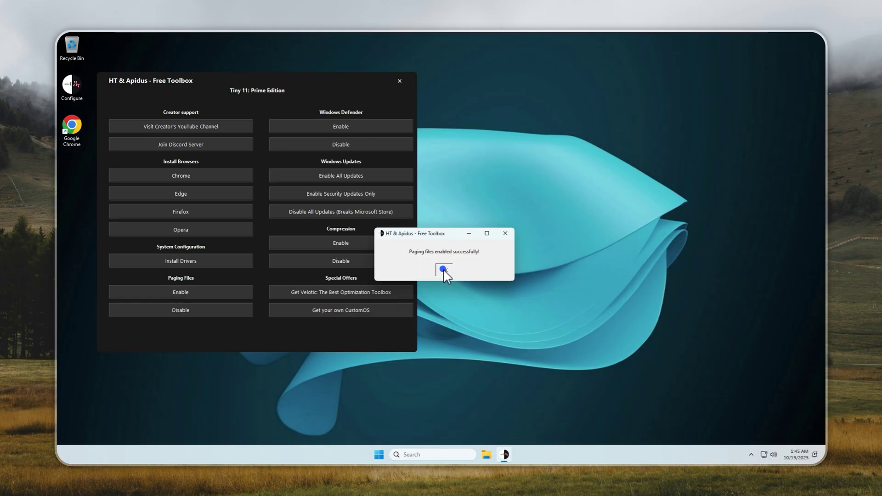
pyautogui.click(180, 263)
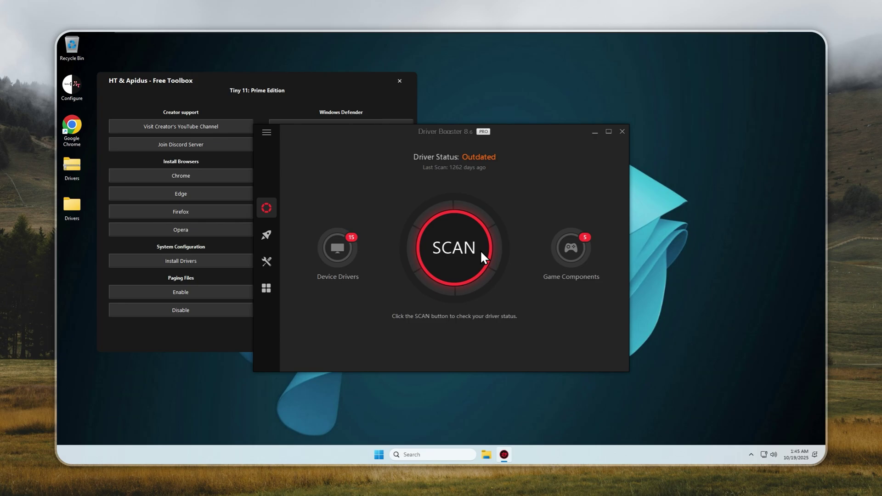
# Select all 13 outdated drivers and components in Driver Booster and update them, accepting the notices and restore-point prompt.
pyautogui.click(469, 248)
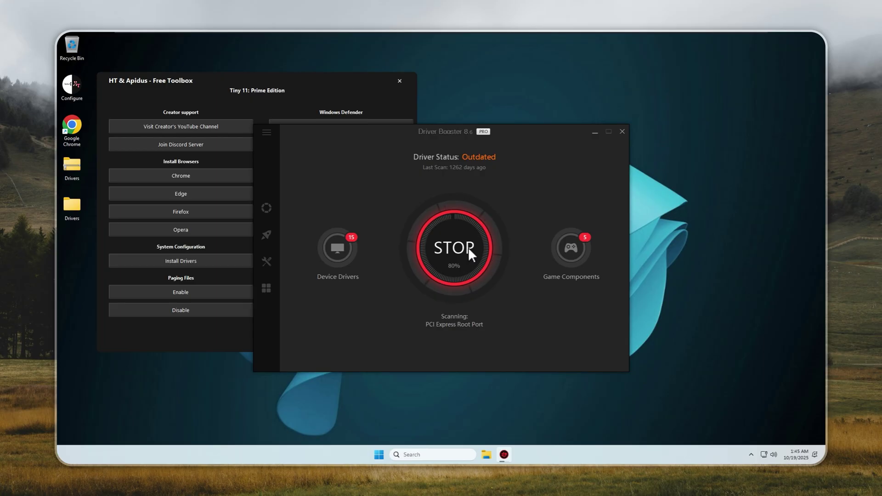
pyautogui.click(468, 247)
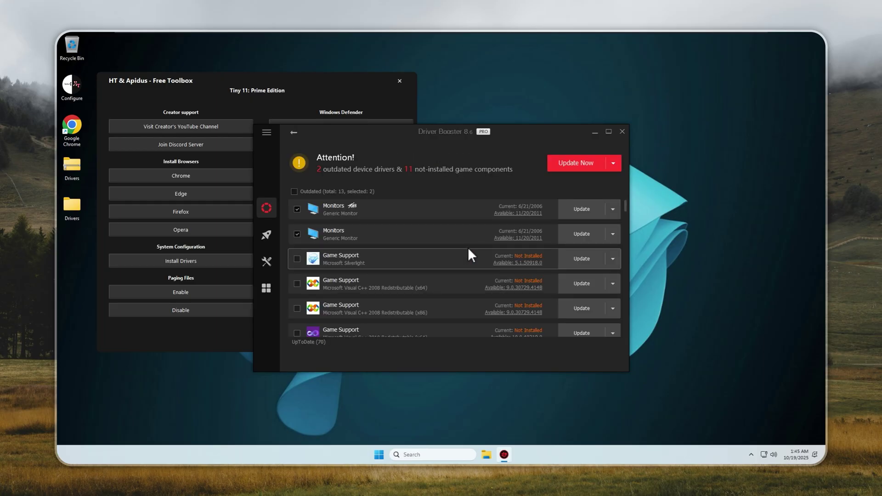
pyautogui.click(294, 191)
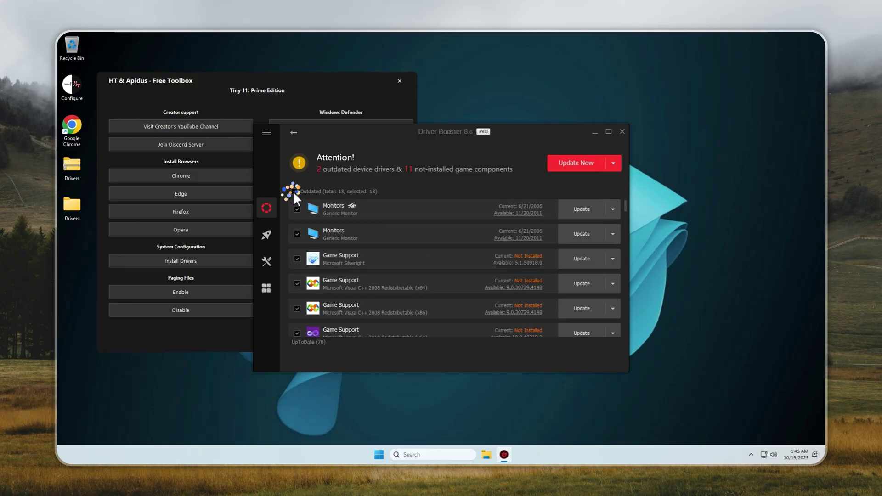
pyautogui.click(614, 164)
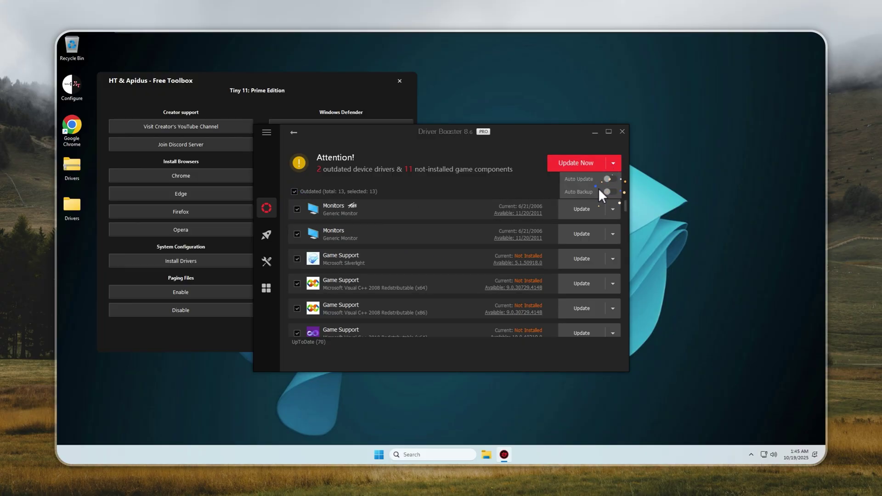
pyautogui.click(570, 163)
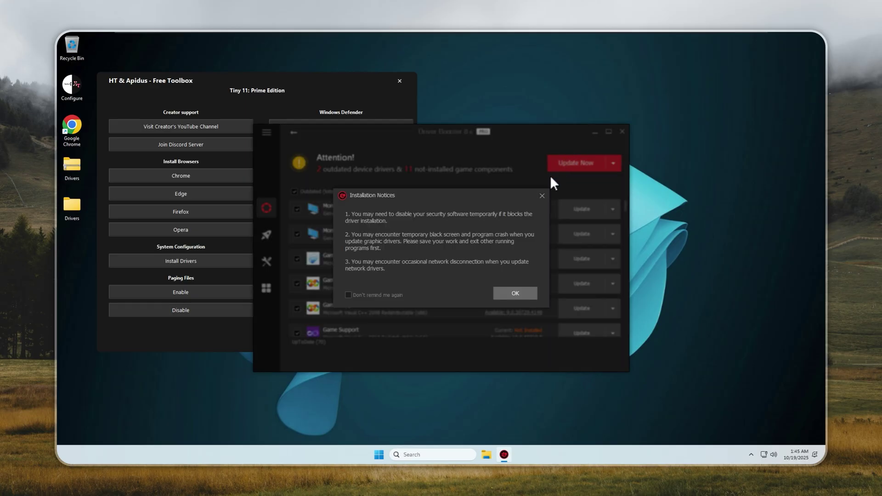
pyautogui.click(524, 295)
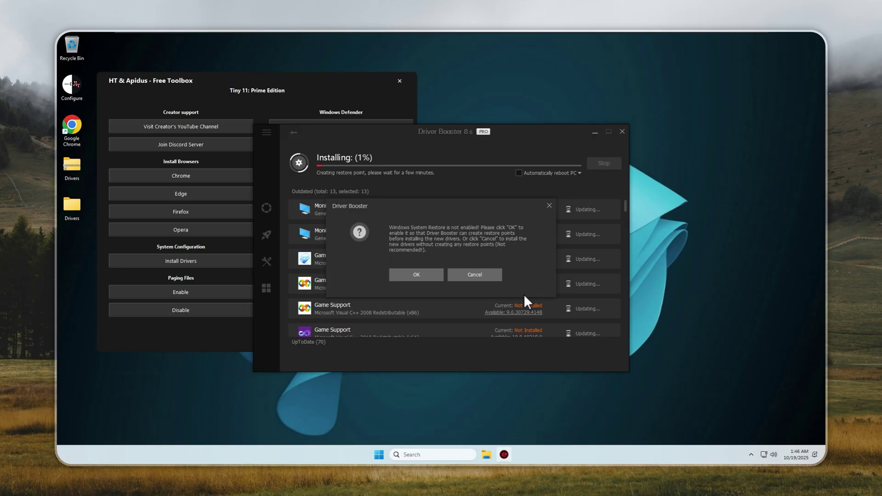
pyautogui.click(489, 278)
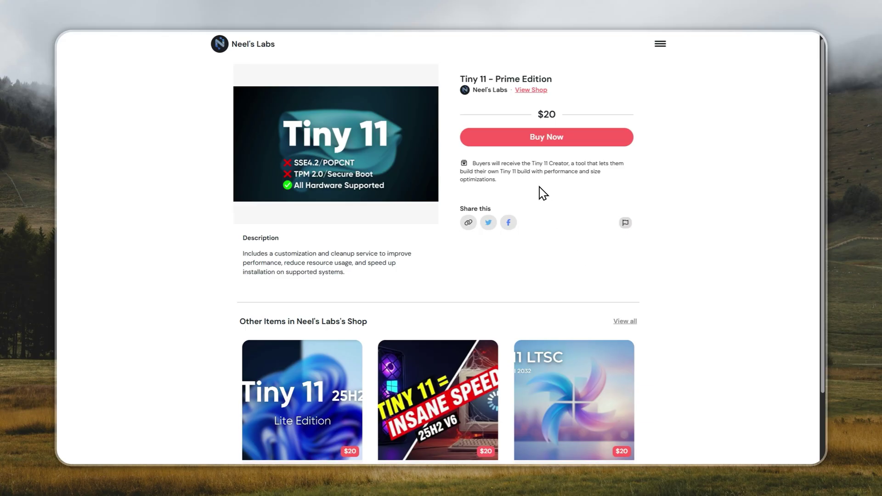
# Choose Buy Now for the $20 Tiny 11 - Prime Edition.
pyautogui.click(566, 138)
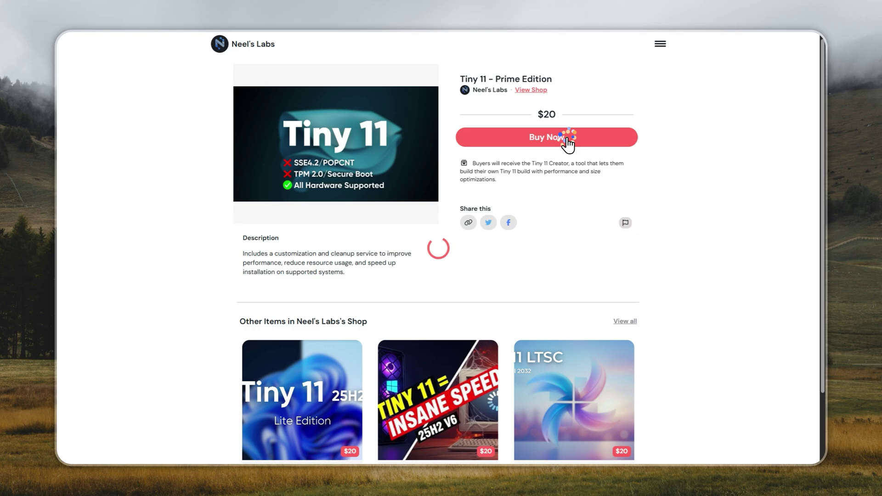